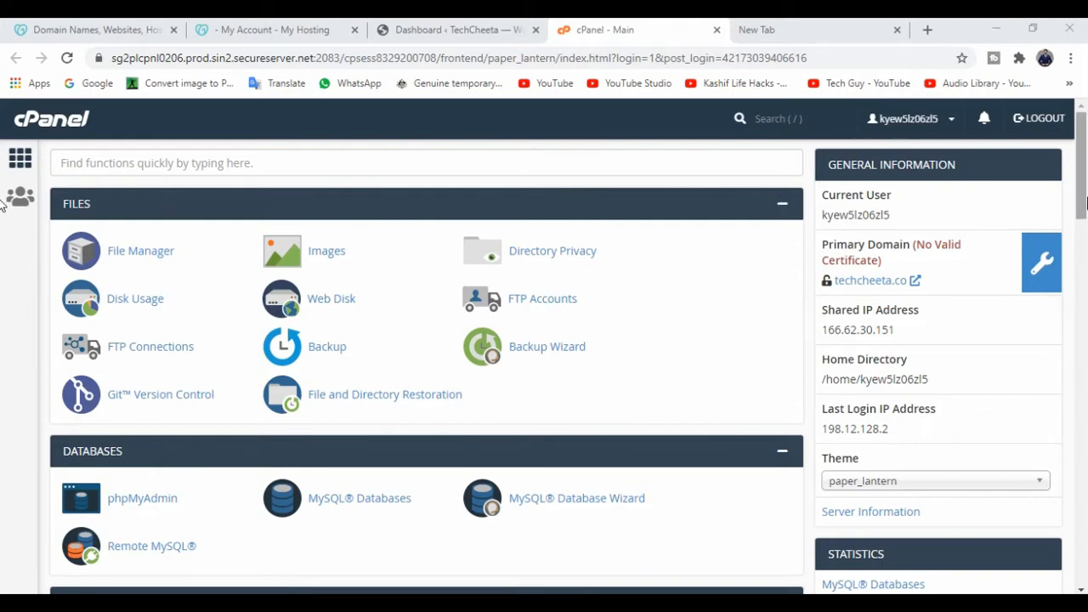
- Open the MySQL Databases page from the Databases section in a separate browser tab
mouse_move(1086, 203)
left_mouse_down()
mouse_move(1087, 222)
mouse_move(1086, 206)
left_mouse_up()
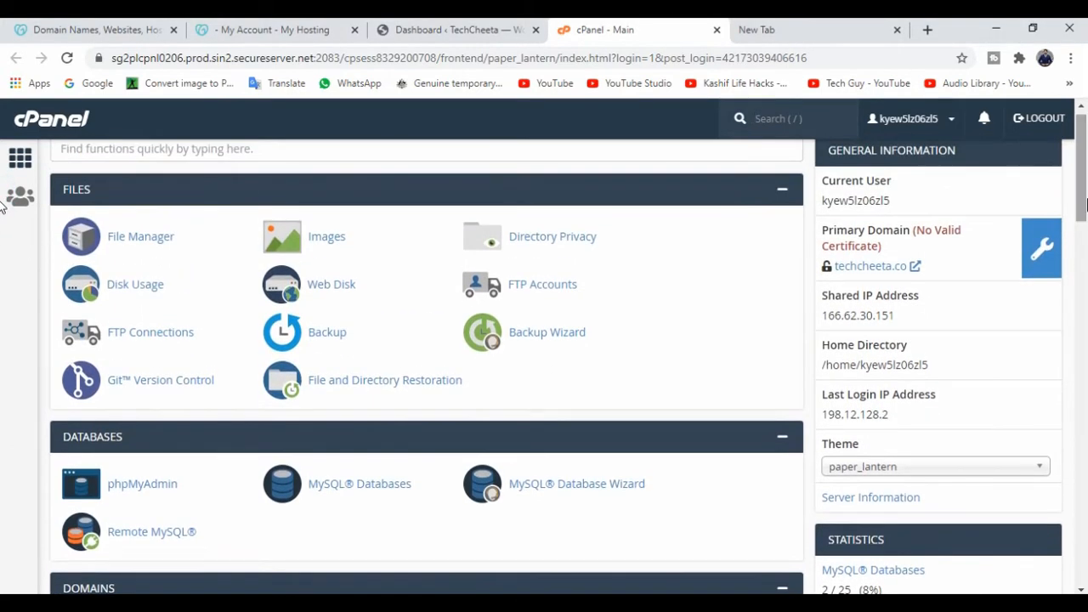
left_click(338, 498, "ctrl")
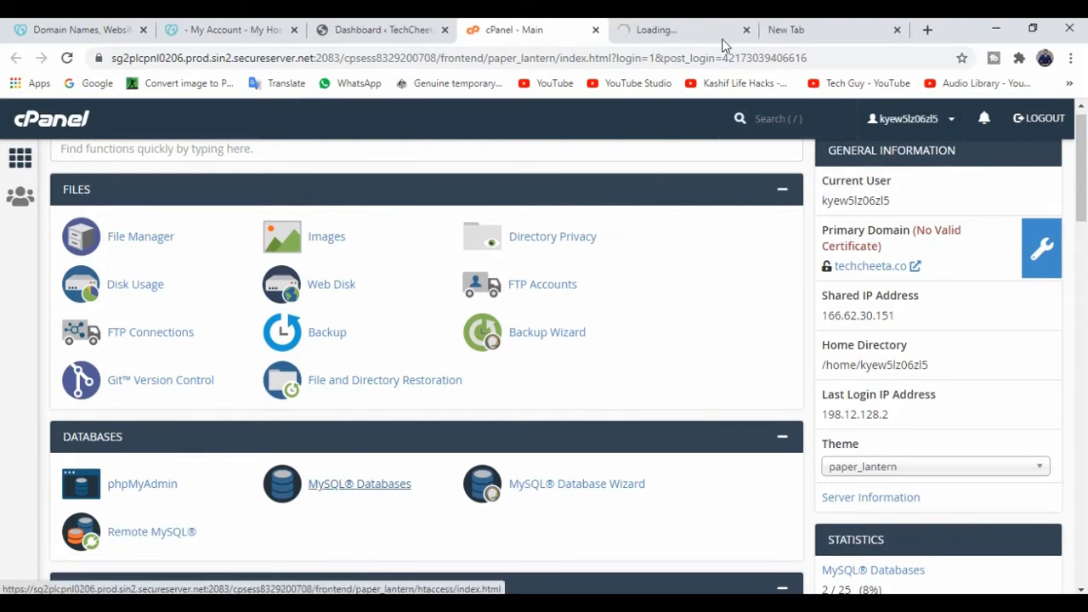
left_click(639, 26)
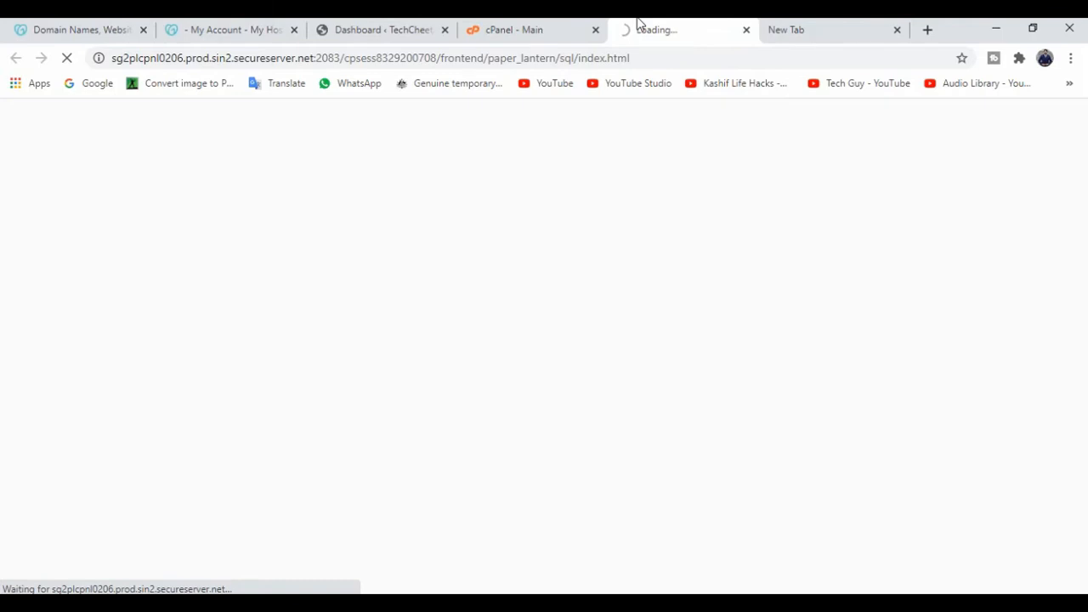
left_click(568, 26)
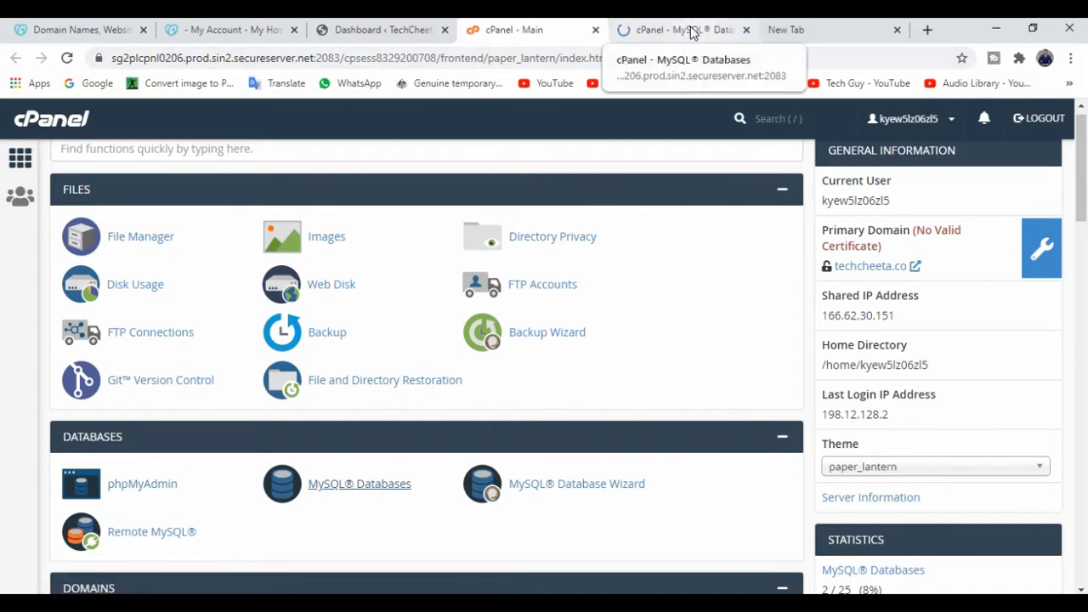
left_click(691, 32)
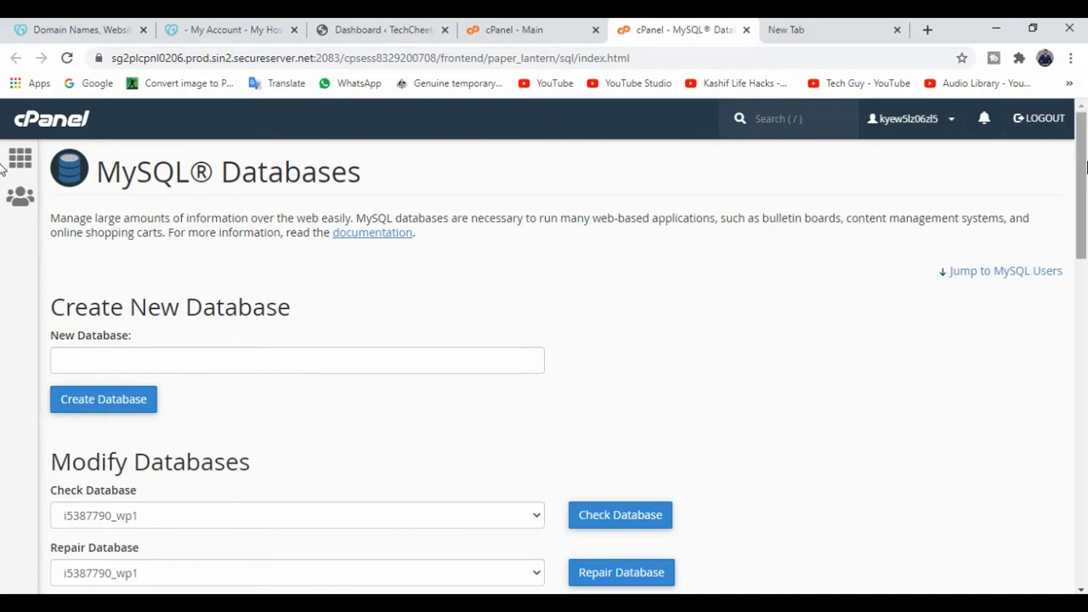
- Create a new MySQL database named techcheeta_com and return to the MySQL Databases page
scroll(444, 221, "down", 2)
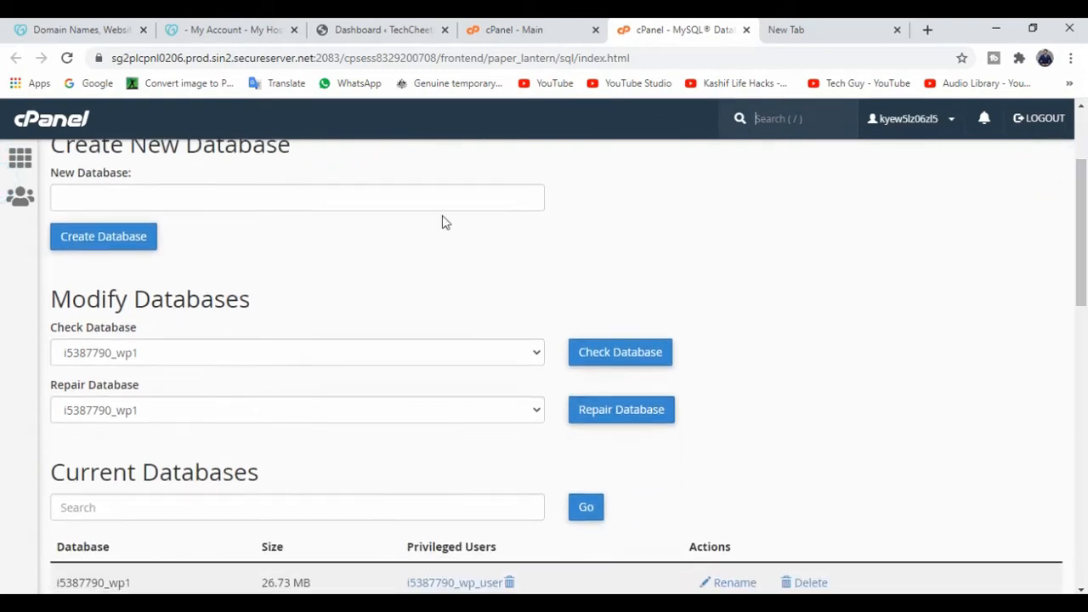
left_click(380, 204)
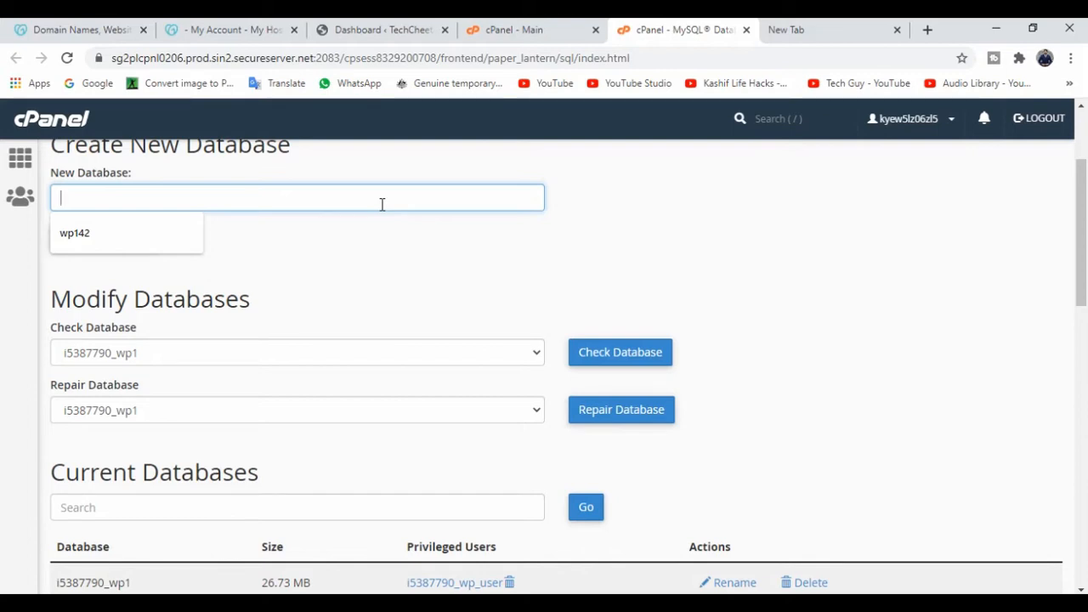
type("techcheet")
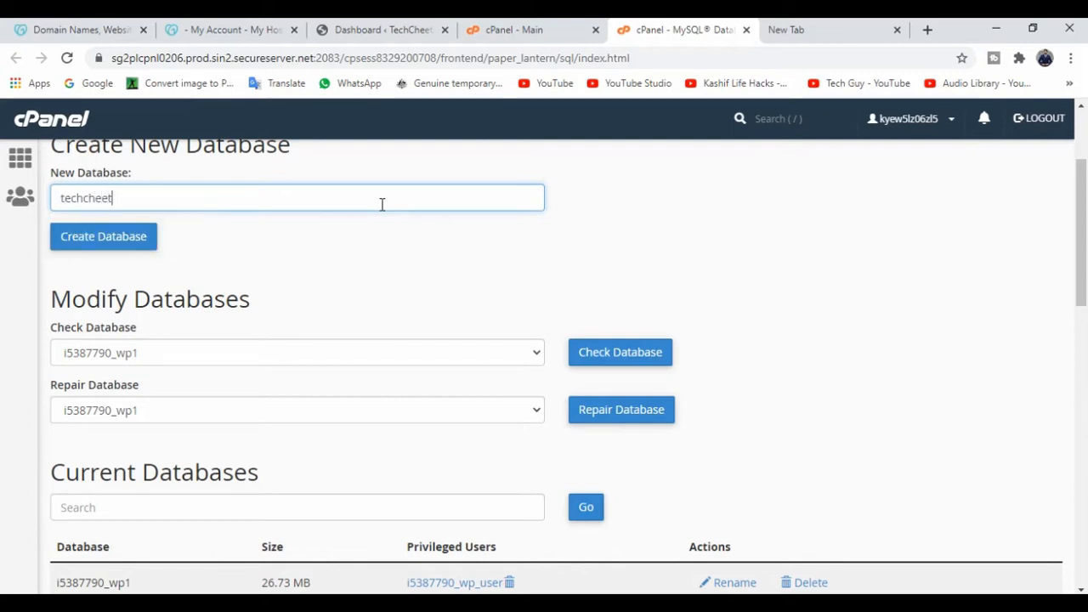
type("a_com")
key("Return")
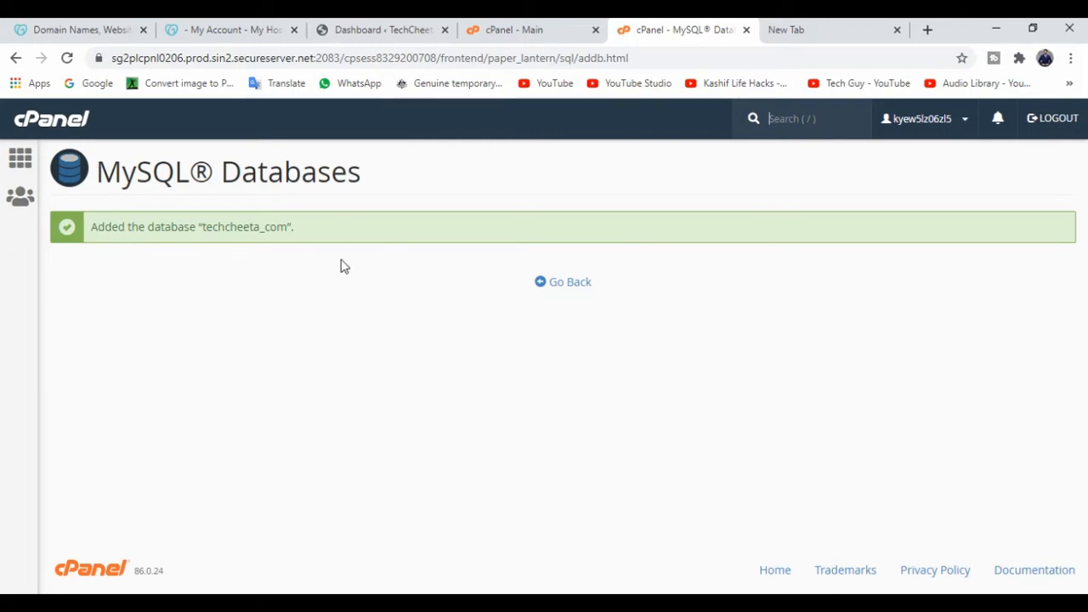
left_click_drag(287, 227, 204, 228)
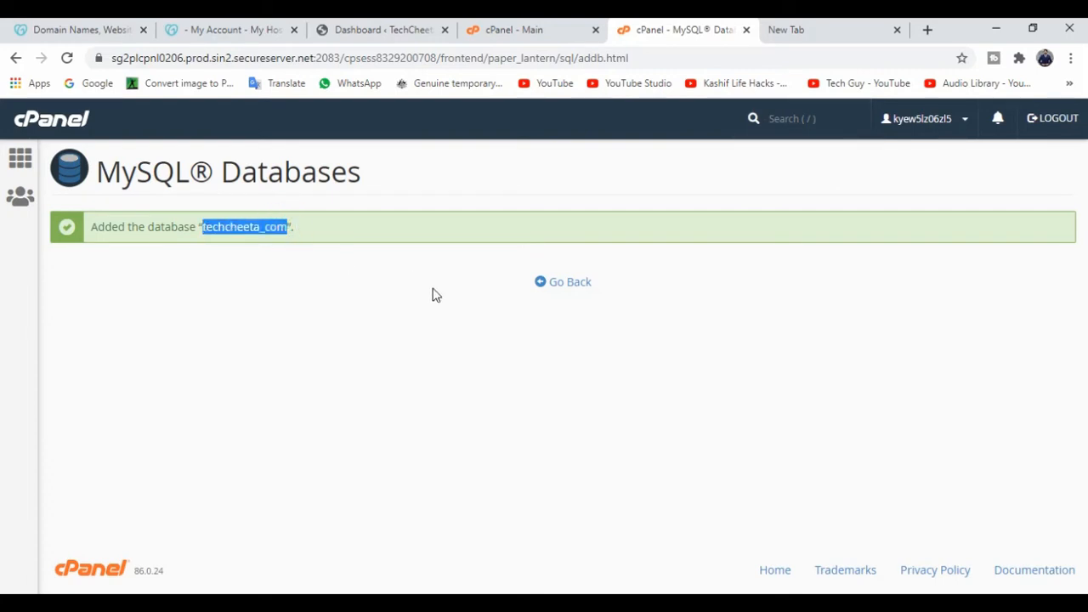
left_click(568, 286)
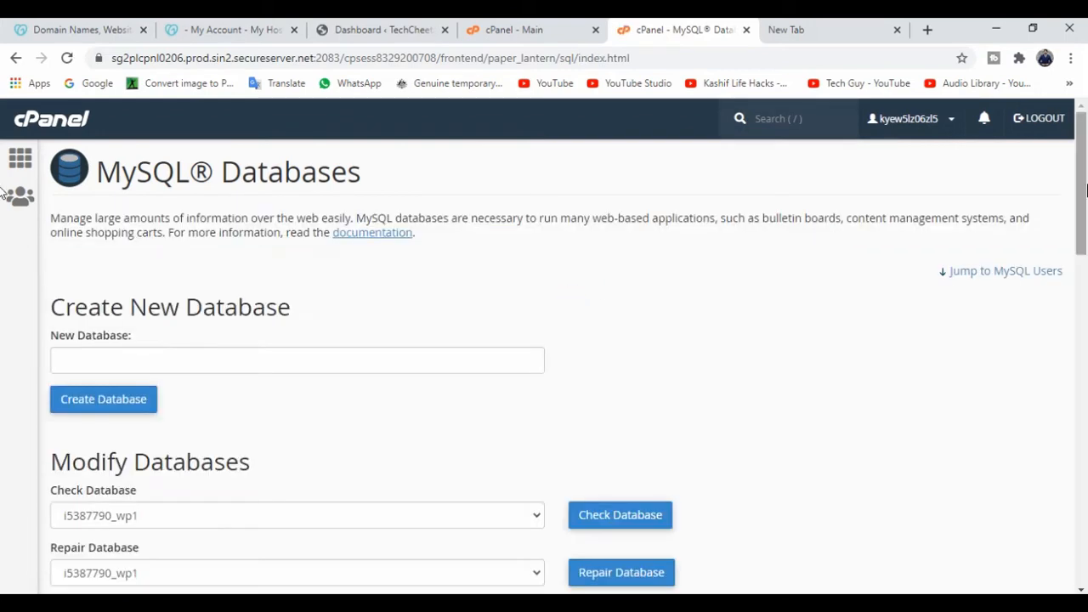
- Enter techcheetacm_use as the username for a new MySQL user
scroll(3, 325, "down", 5)
left_click_drag(1087, 323, 1087, 396)
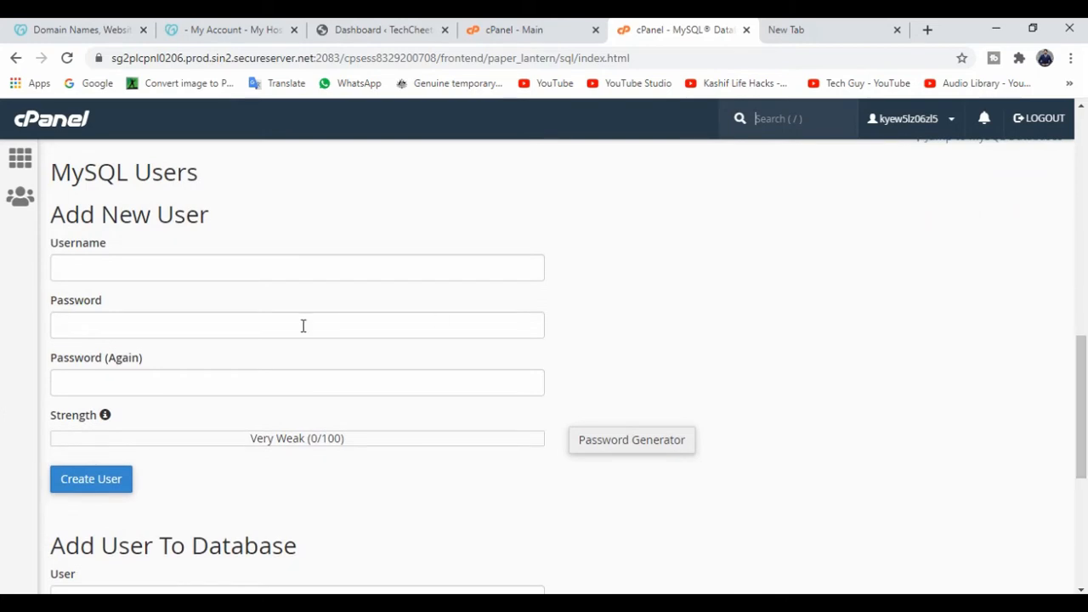
left_click(229, 260)
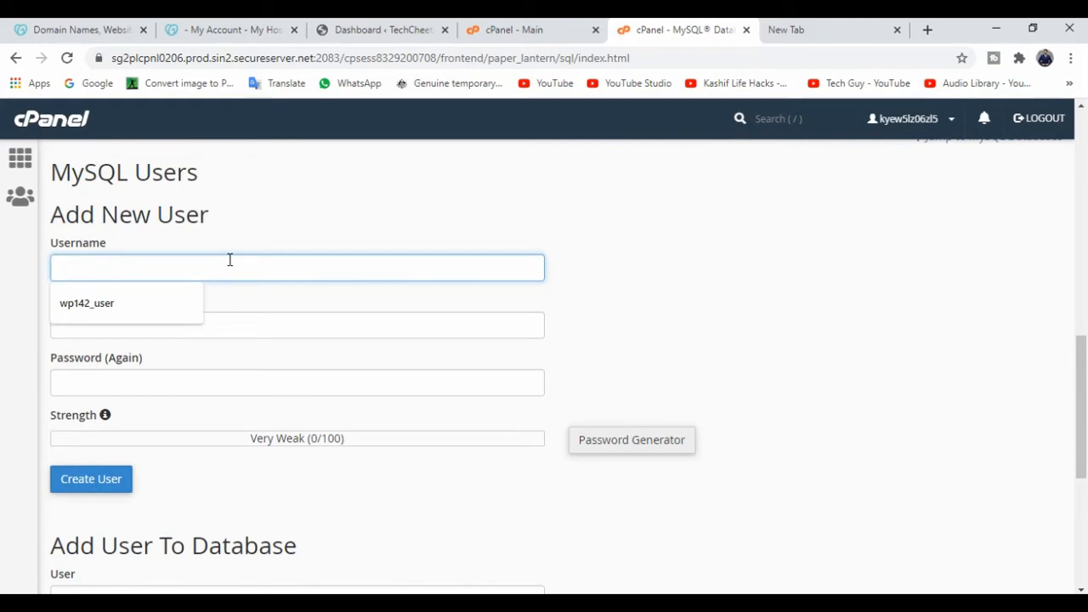
type("tech")
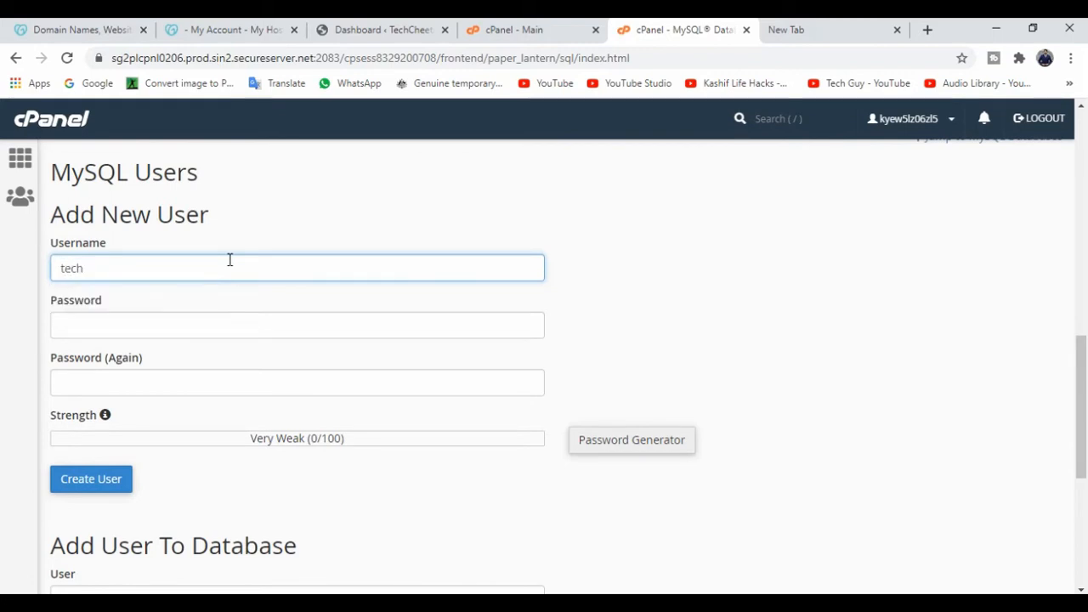
type("cheeta_com_u")
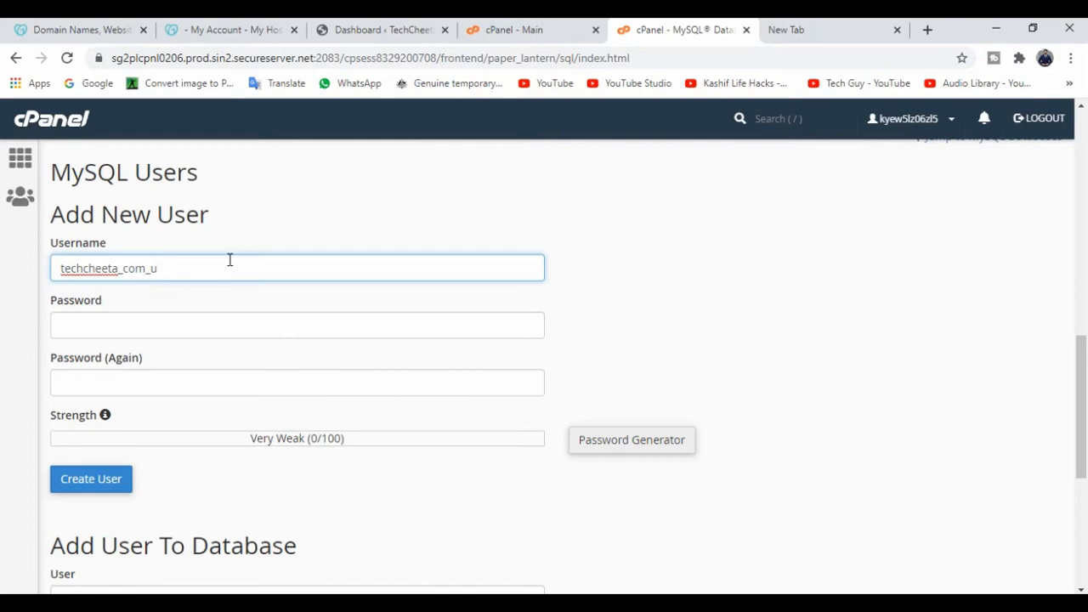
key("Left")
key("Left")
key("Left")
key("Left")
key("Left")
key("BackSpace")
key("Right")
key("Right")
key("Right")
key("BackSpace")
key("BackSpace")
key("BackSpace")
key("BackSpace")
type("d")
type("m")
type("_")
key("End")
type("se")
- Generate a password for the new user, confirm it has been copied, and apply it to both password fields
left_click(668, 451)
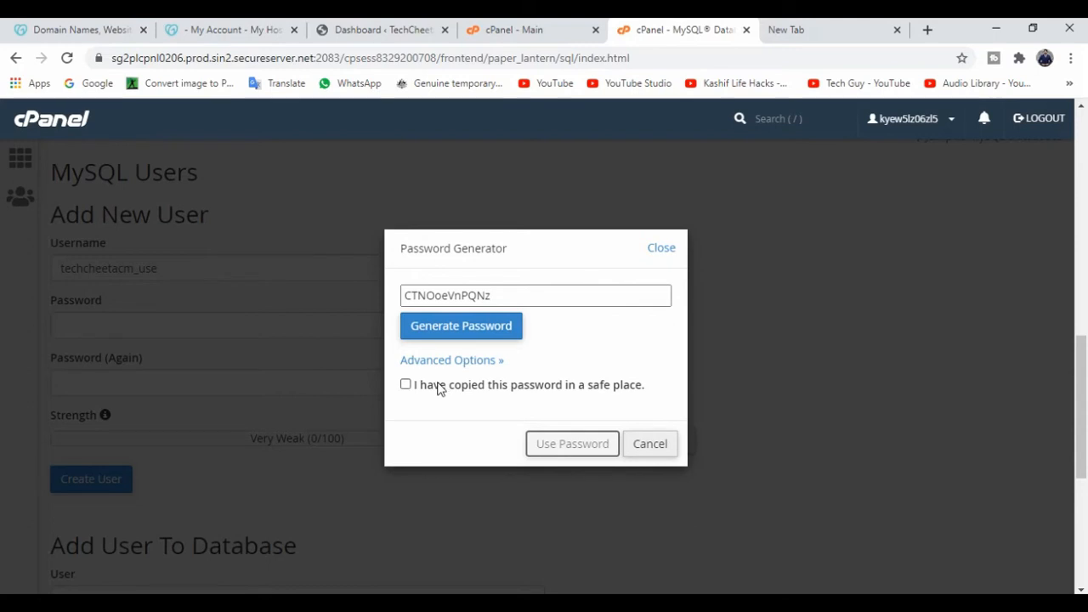
double_click(473, 293)
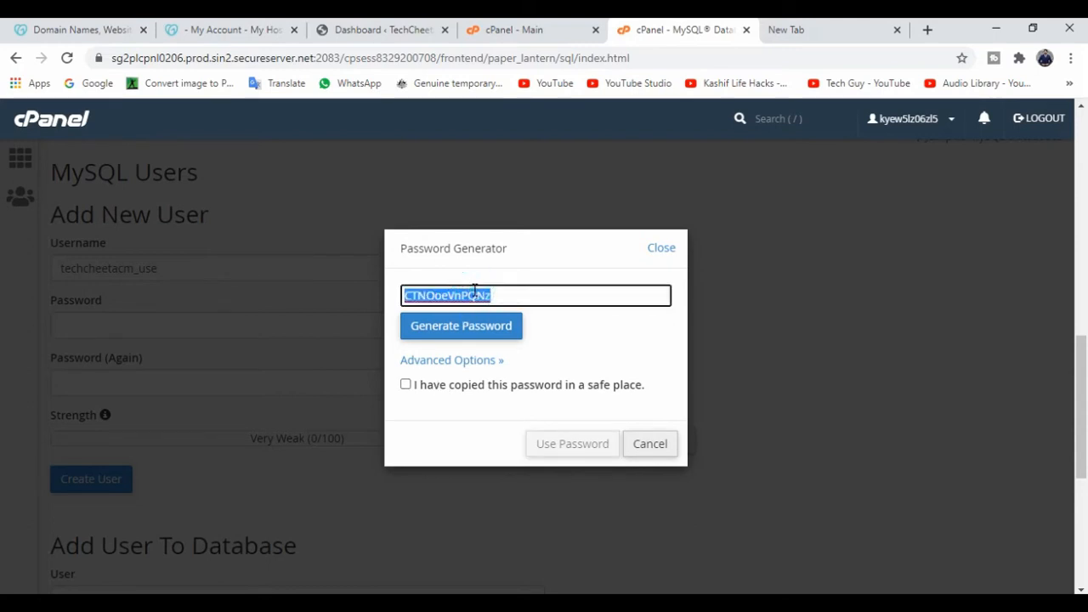
left_click(406, 385)
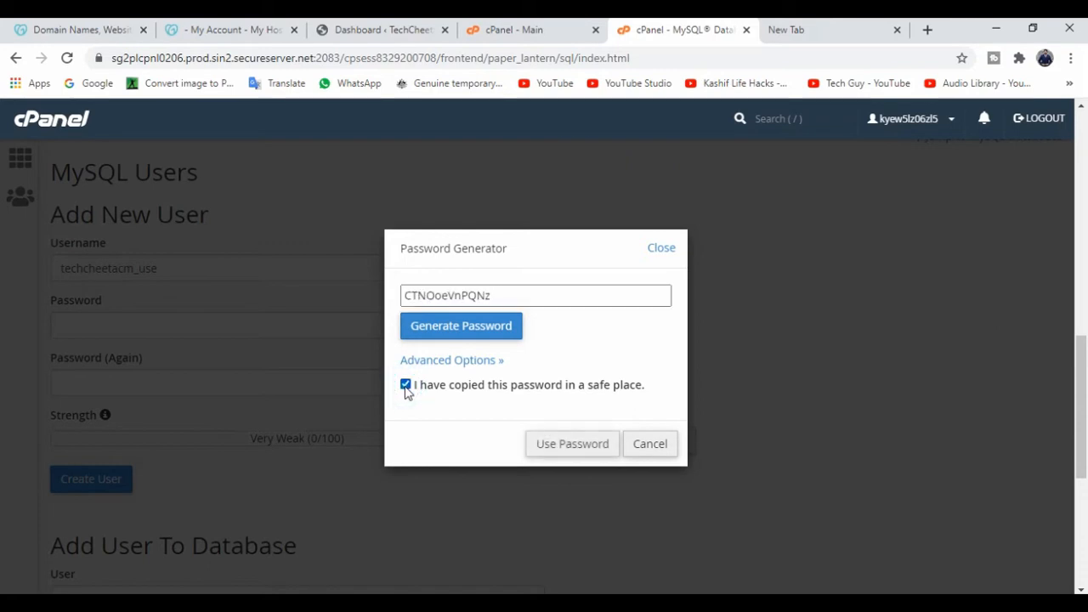
left_click(573, 444)
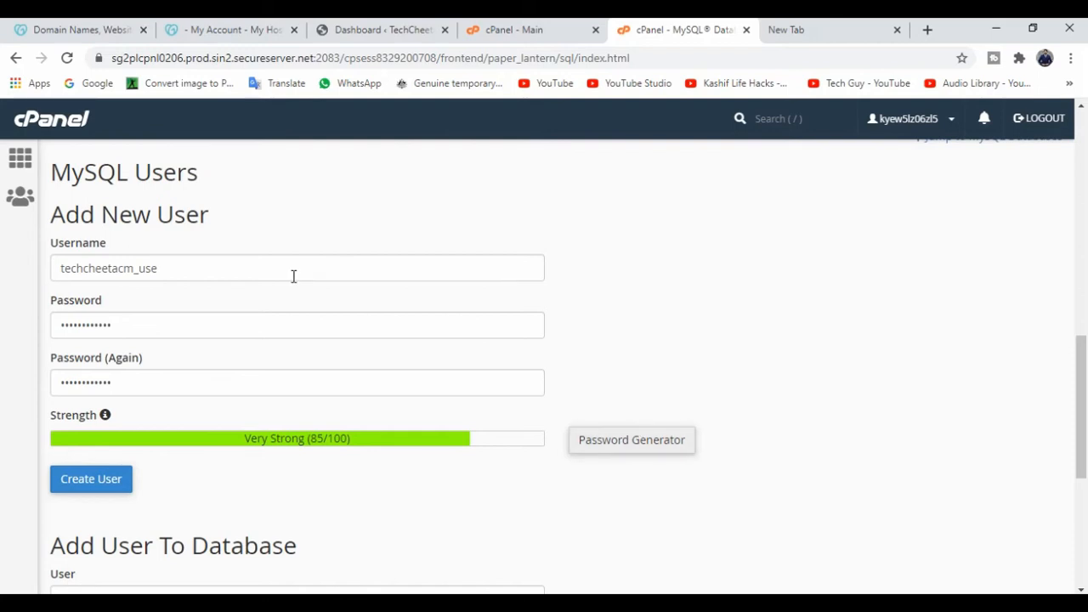
- Create the MySQL user without saving its password in the browser, and return to the MySQL Databases page
left_click(99, 481)
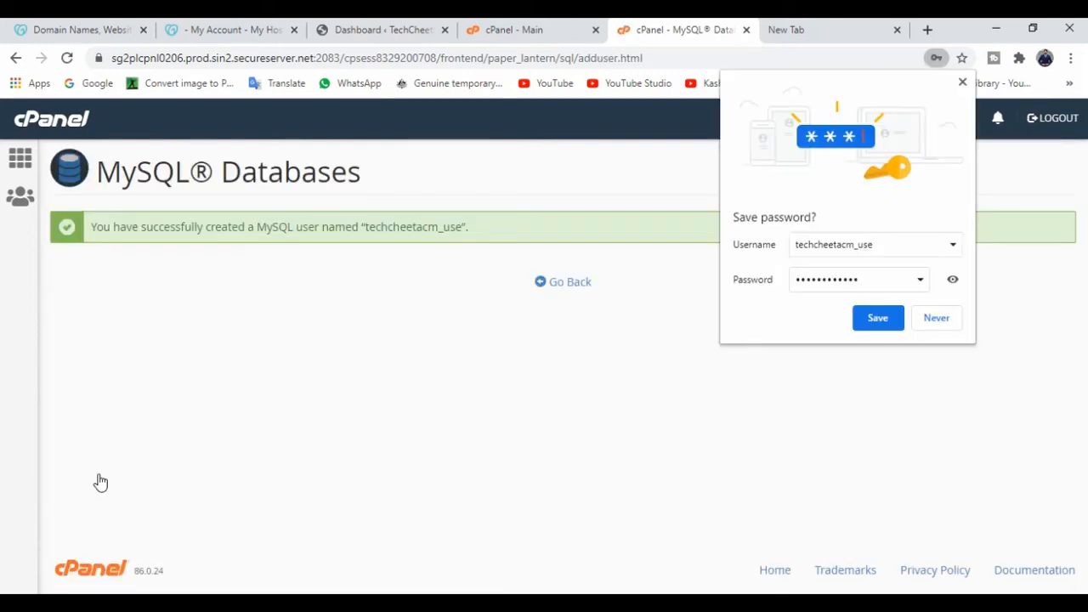
left_click(964, 82)
left_click_drag(463, 226, 367, 230)
left_click(456, 398)
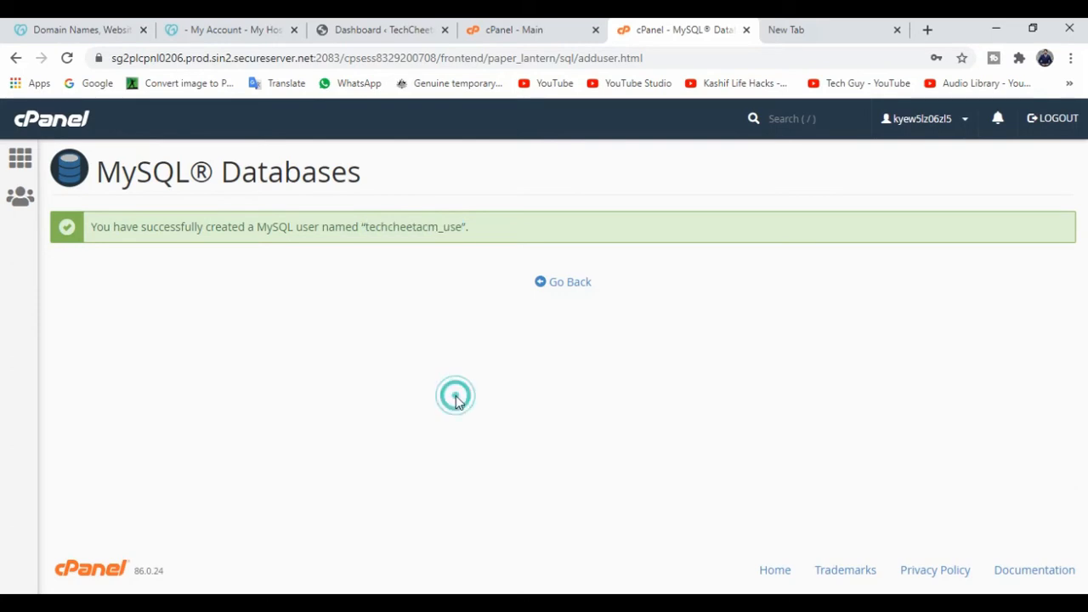
left_click(569, 283)
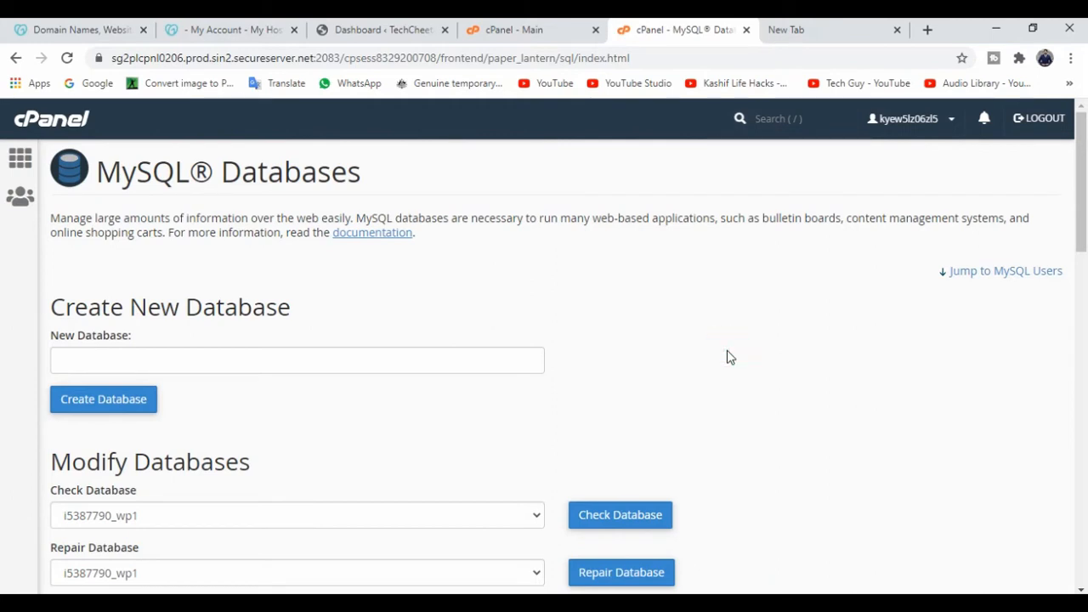
- Add the user techcheetacm_use to the database techcheeta_com
left_click_drag(1084, 204, 1087, 506)
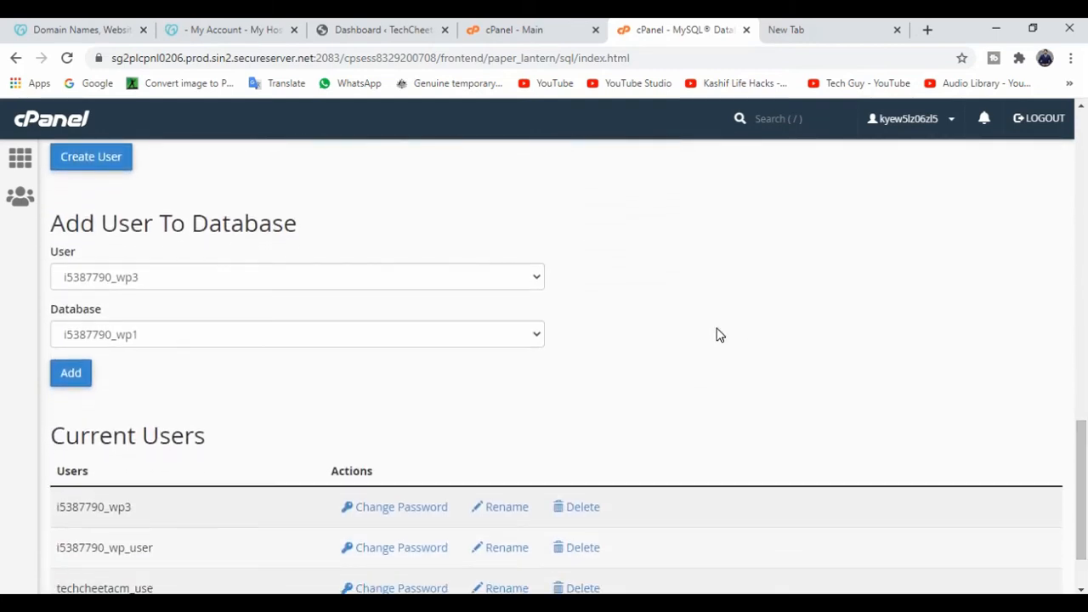
left_click(508, 283)
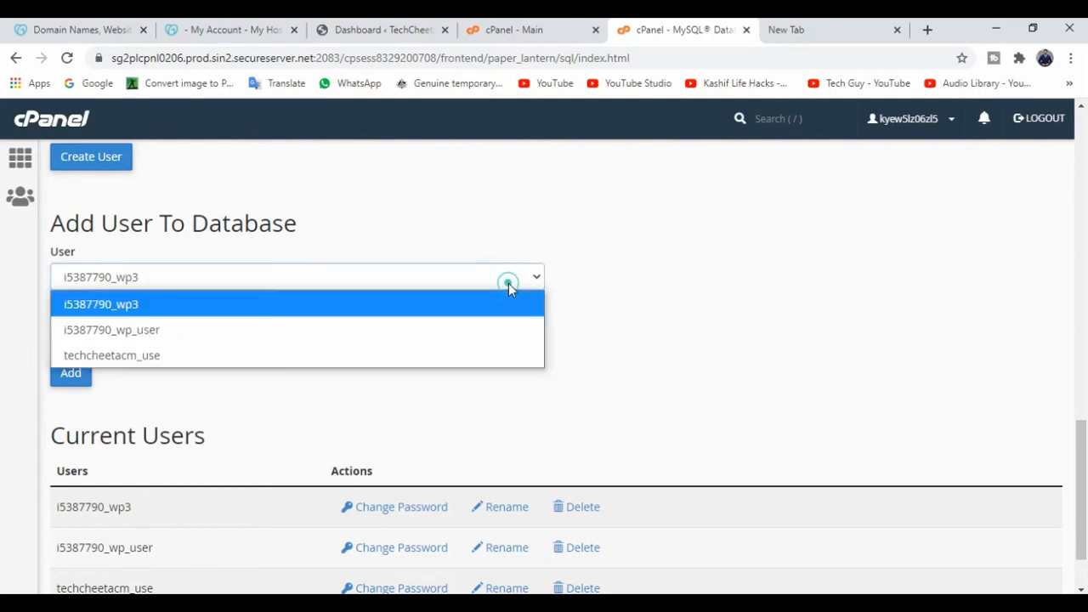
left_click(629, 281)
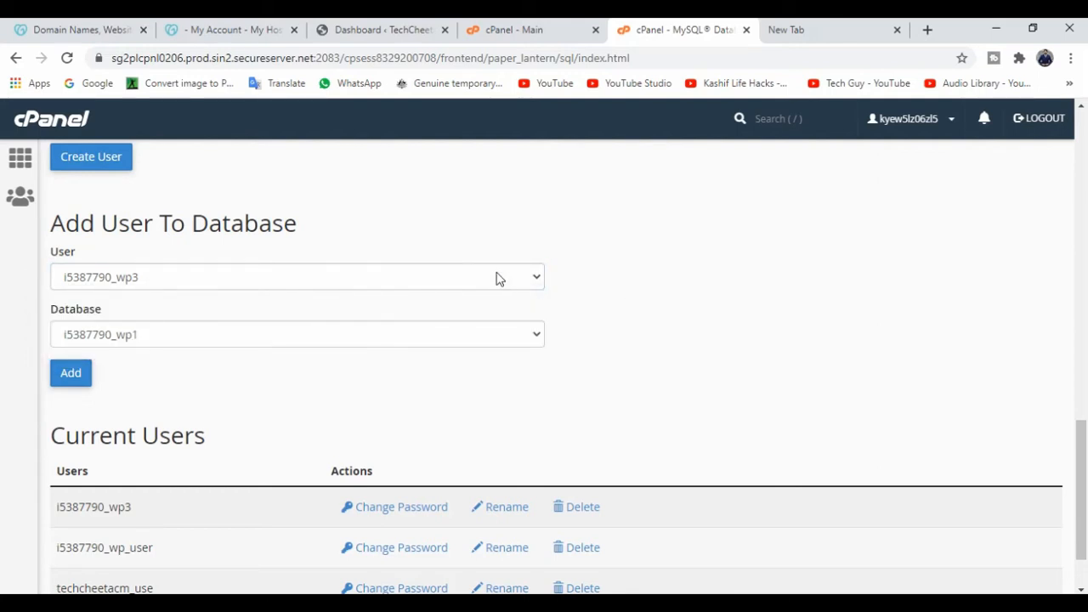
left_click(498, 277)
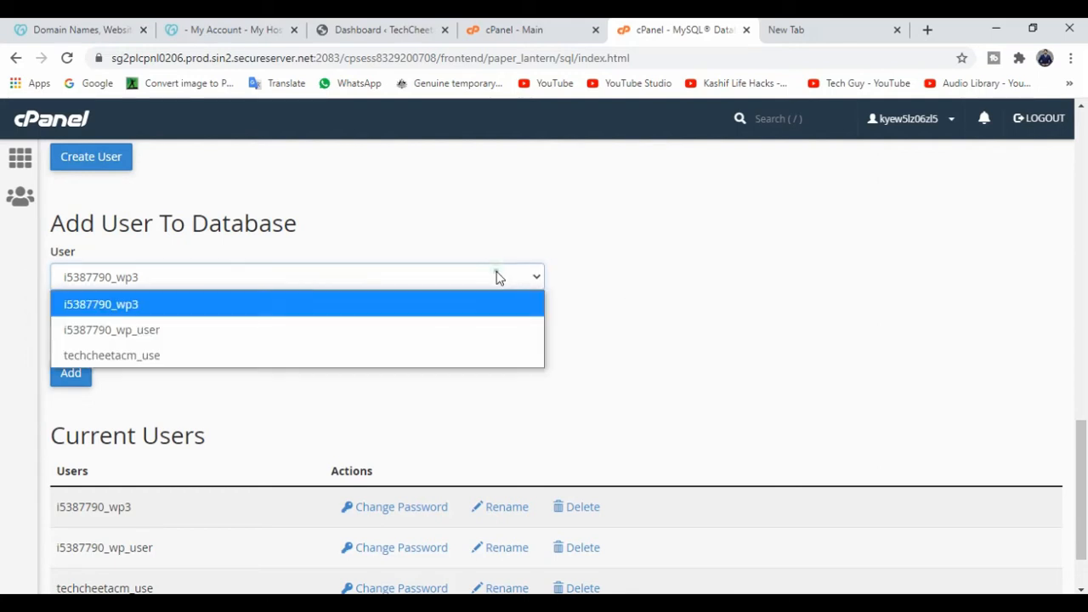
left_click(336, 363)
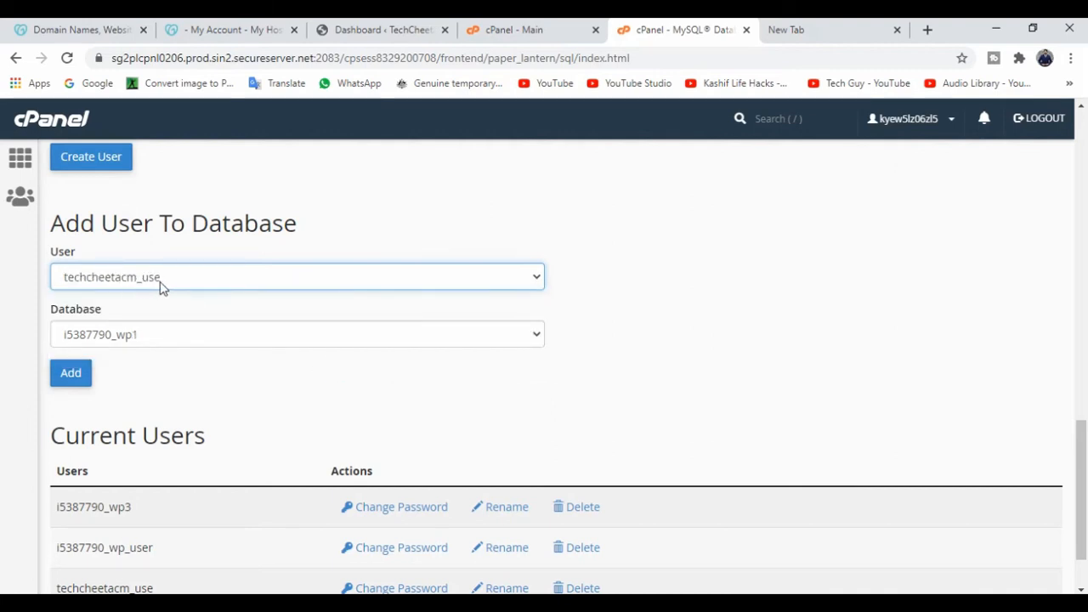
left_click(364, 334)
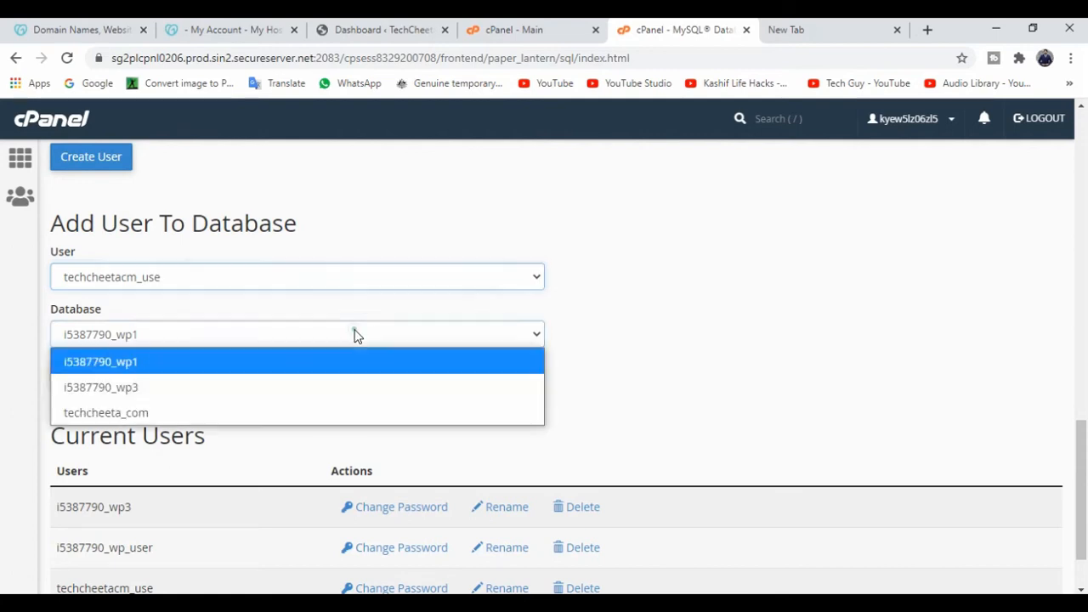
left_click(295, 412)
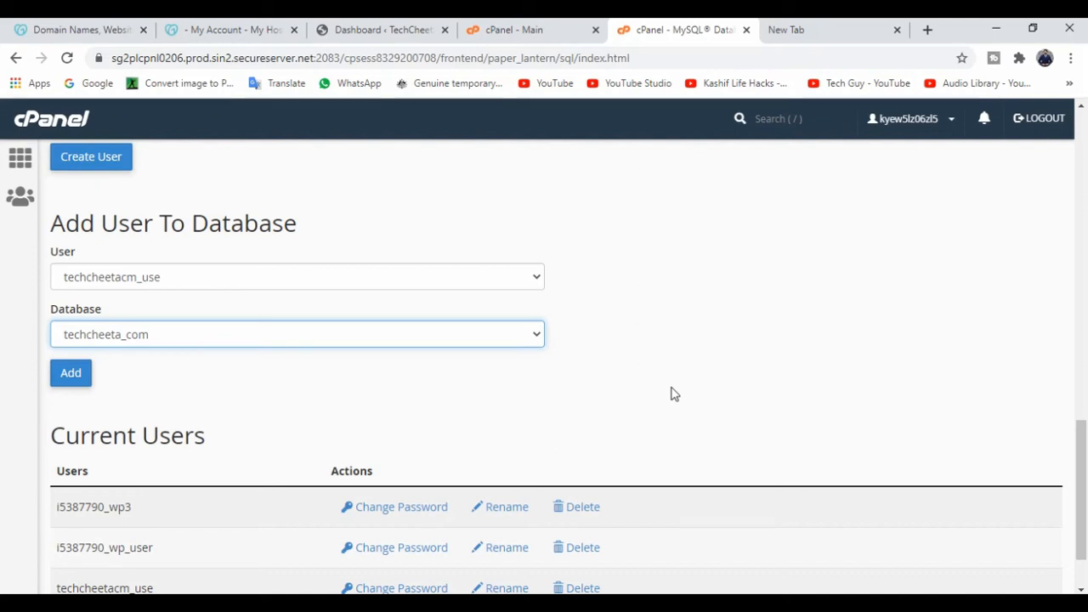
left_click(71, 381)
left_click(71, 379)
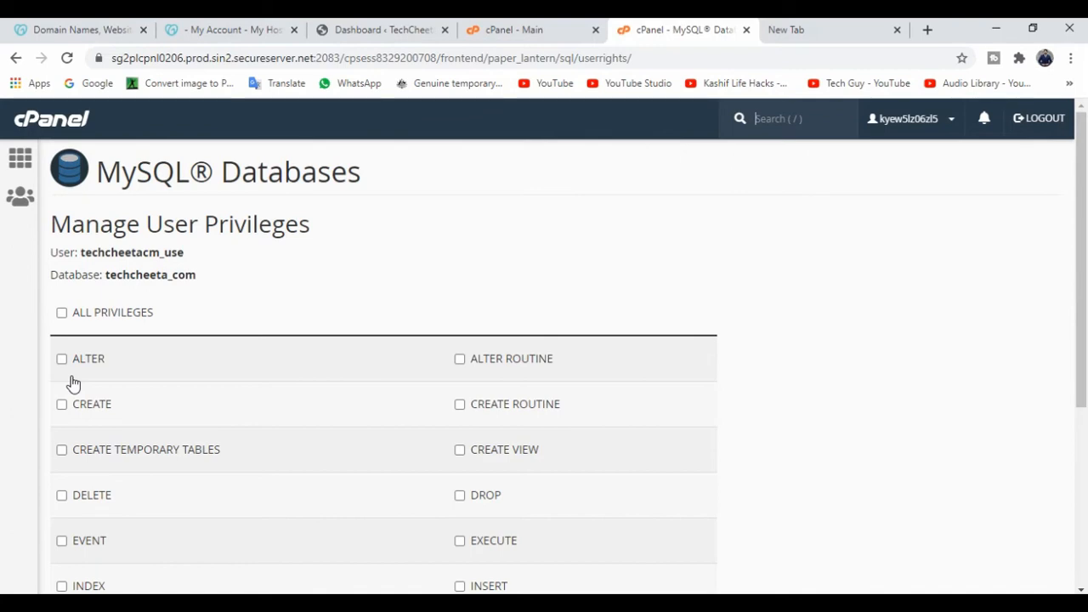
- Grant the user ALL PRIVILEGES on the database, save the changes, and return to the Current Databases list
left_click(61, 313)
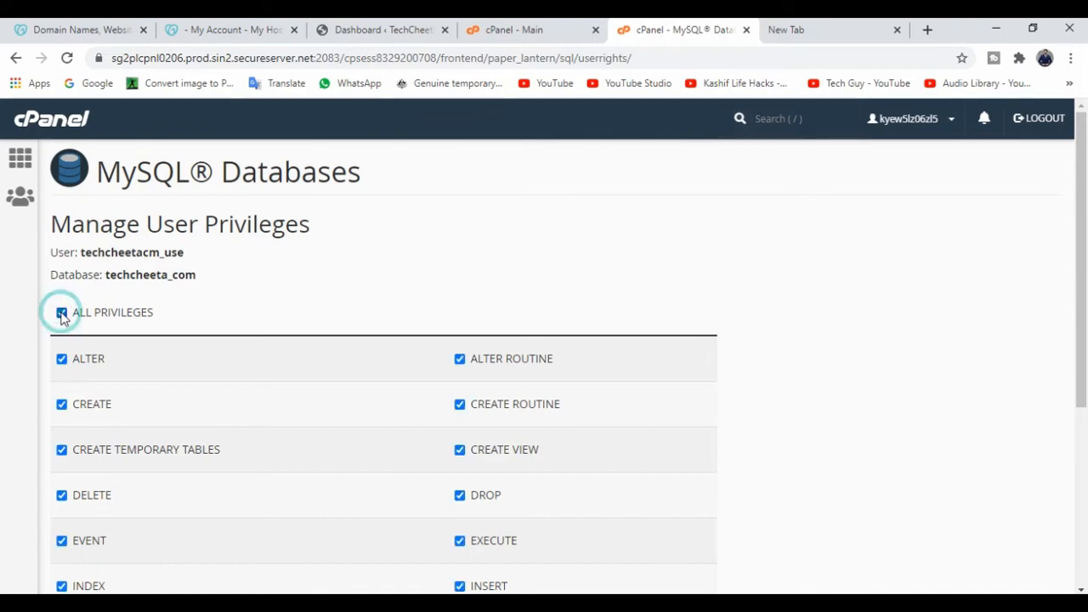
scroll(2, 304, "down", 3)
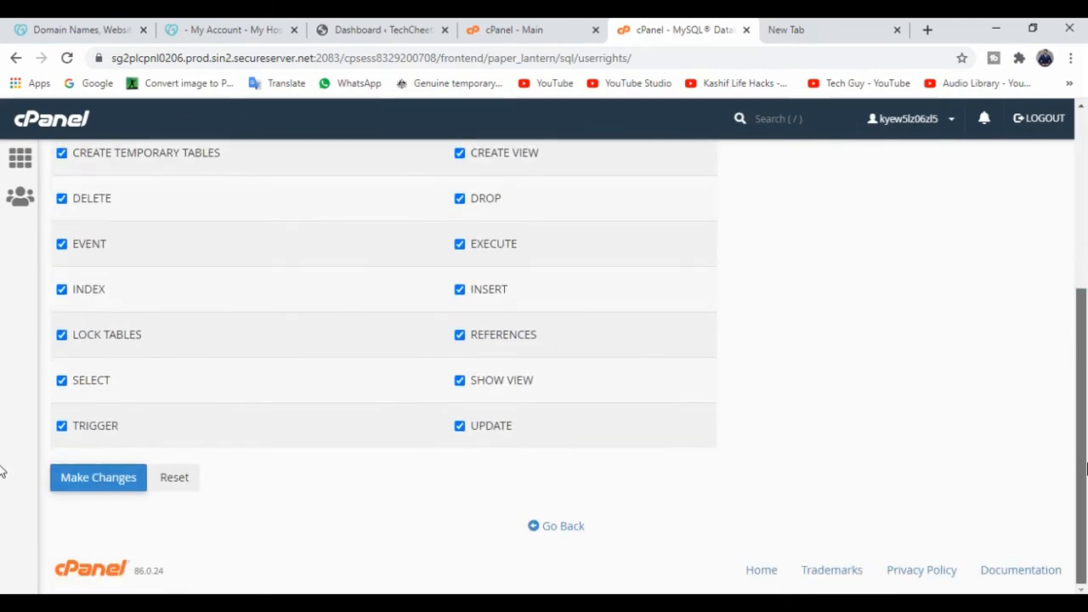
left_click(124, 478)
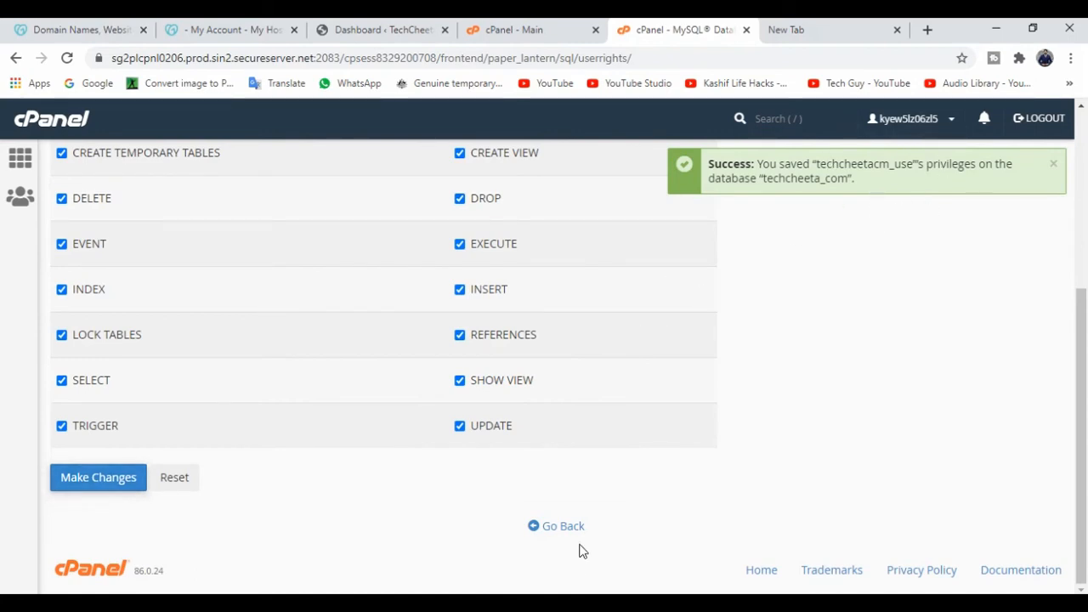
left_click(552, 527)
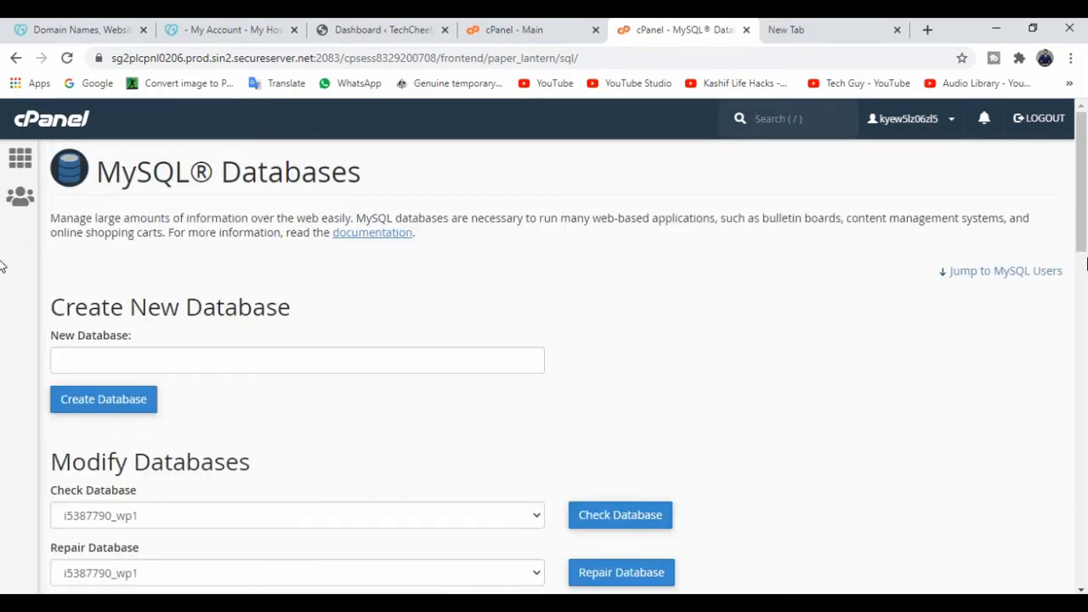
scroll(2, 221, "down", 5)
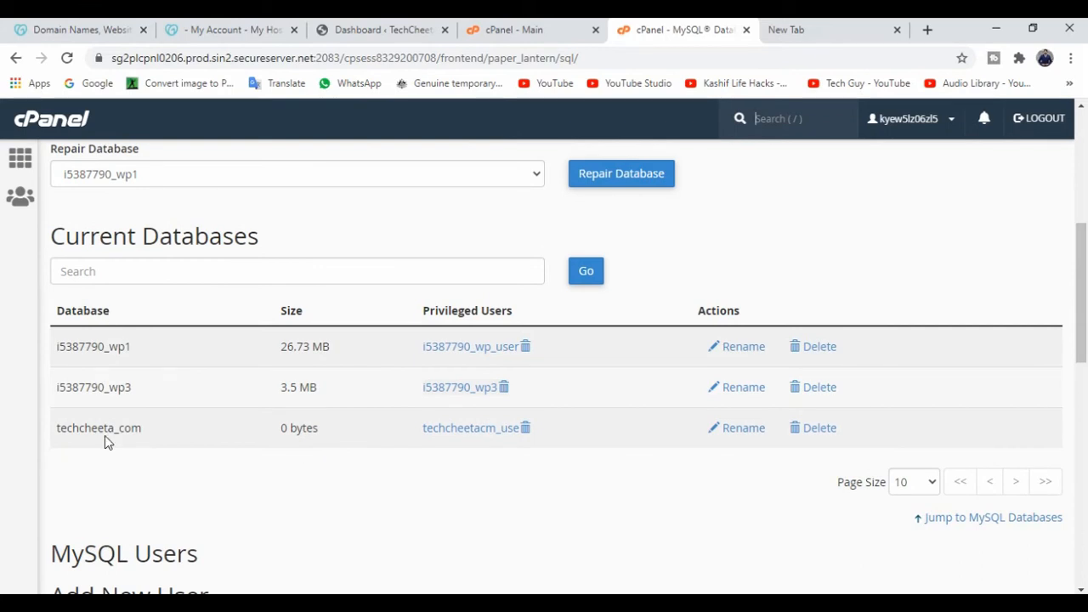
- Switch to phpMyAdmin and open the import page for the database techcheeta_com
left_click_drag(150, 428, 29, 425)
left_click(252, 479)
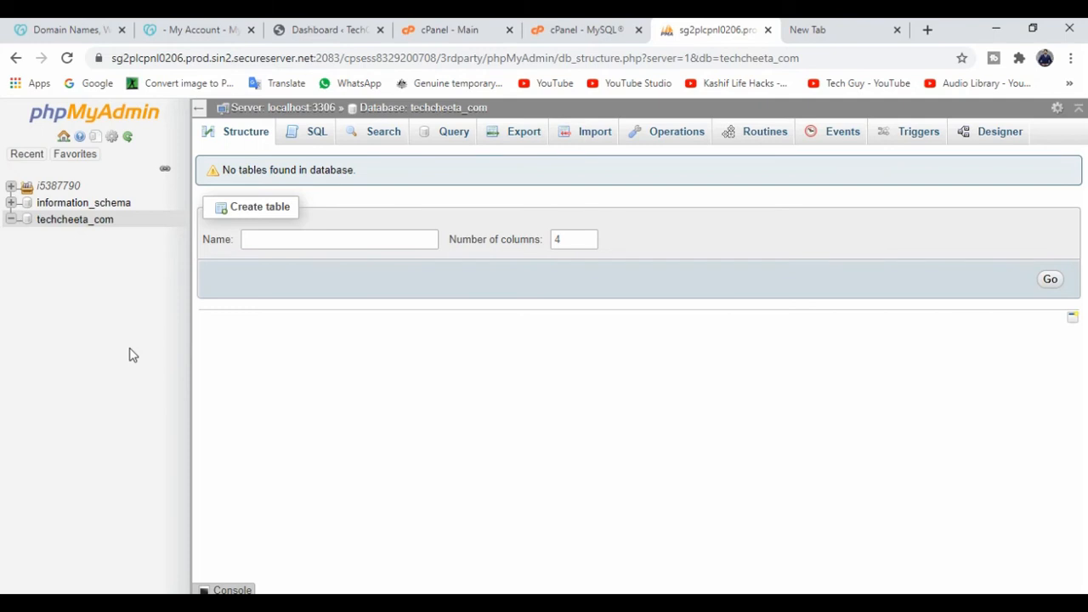
left_click(595, 133)
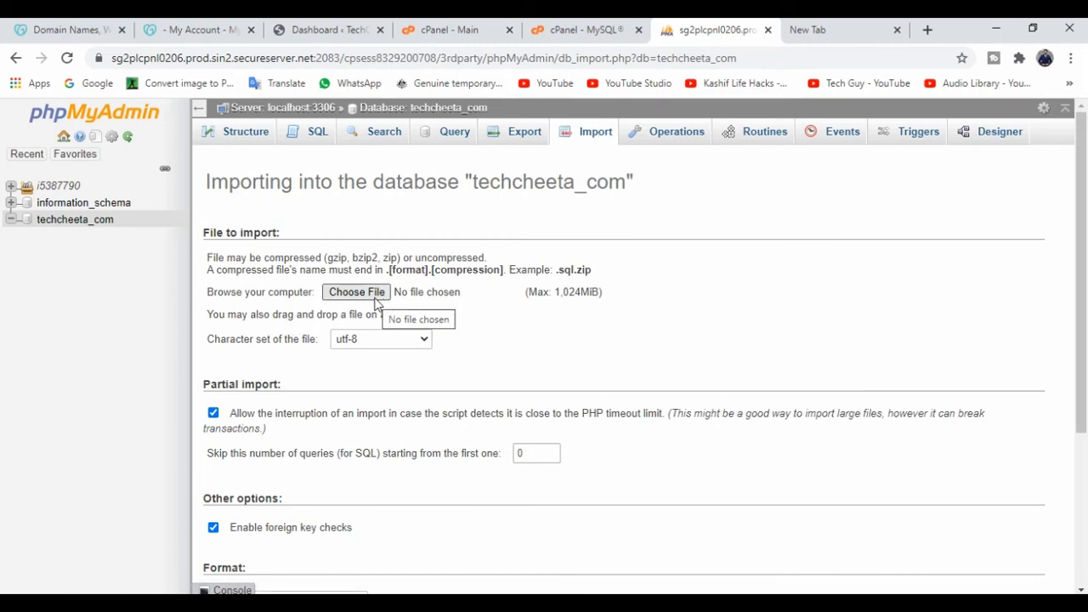
left_click(357, 292)
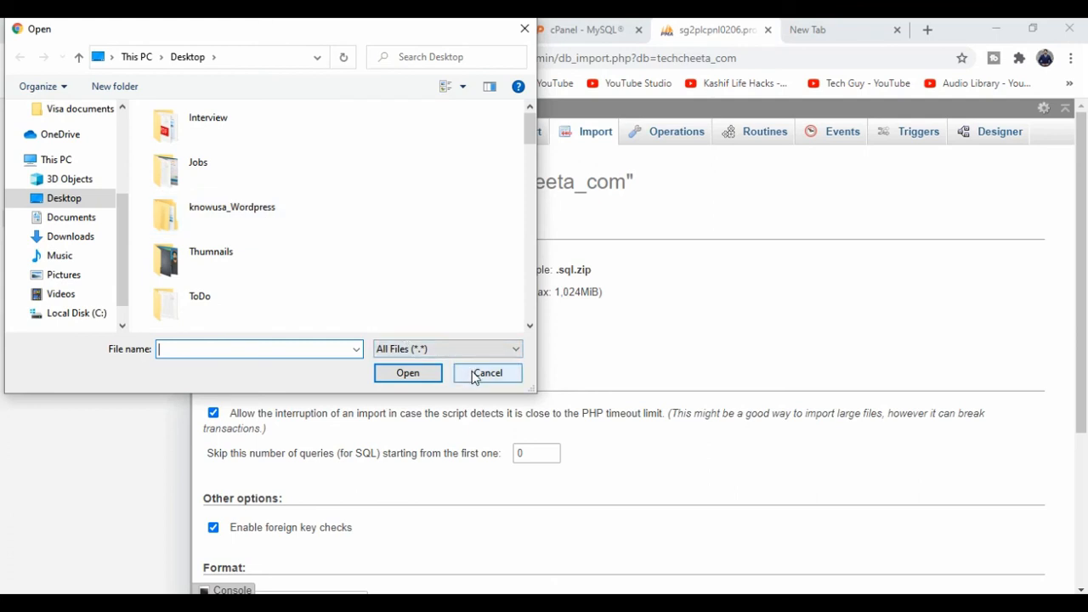
type(".s")
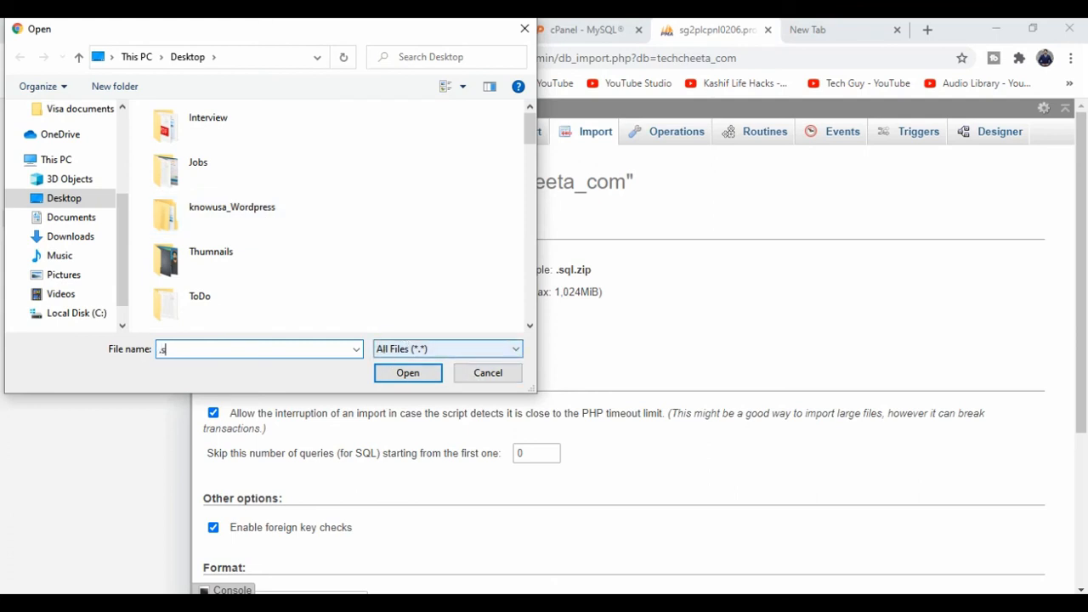
type("ql.zip")
left_click(486, 376)
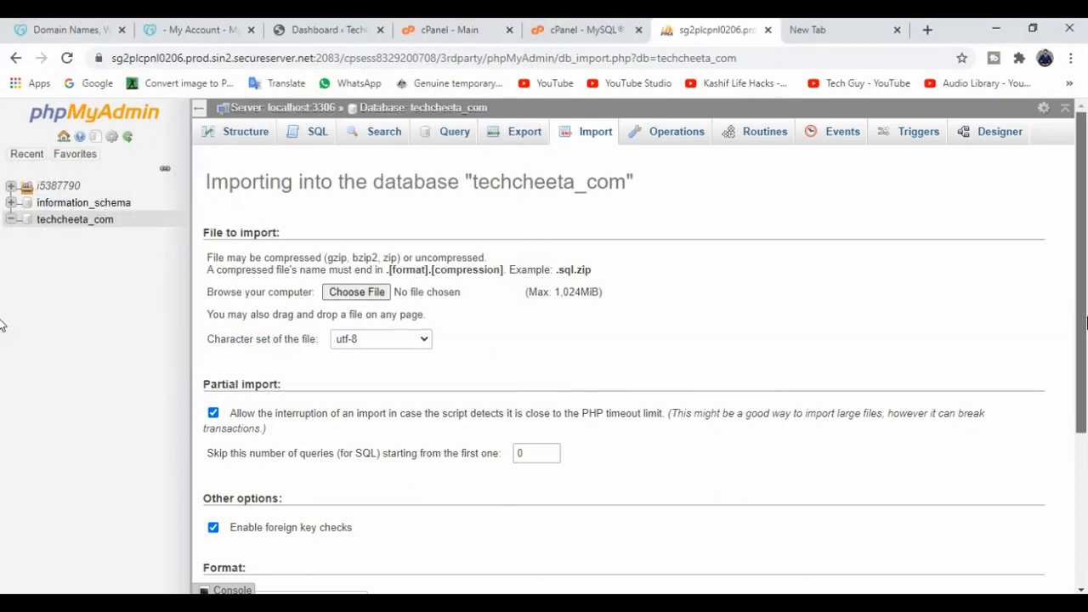
scroll(255, 510, "down", 3)
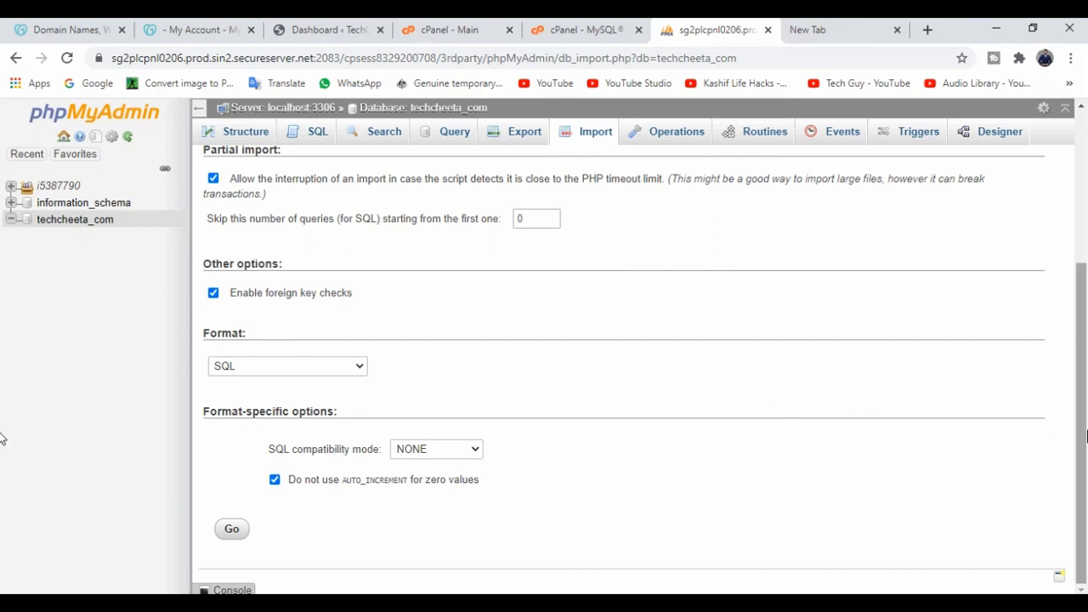
left_click_drag(1085, 425, 1085, 258)
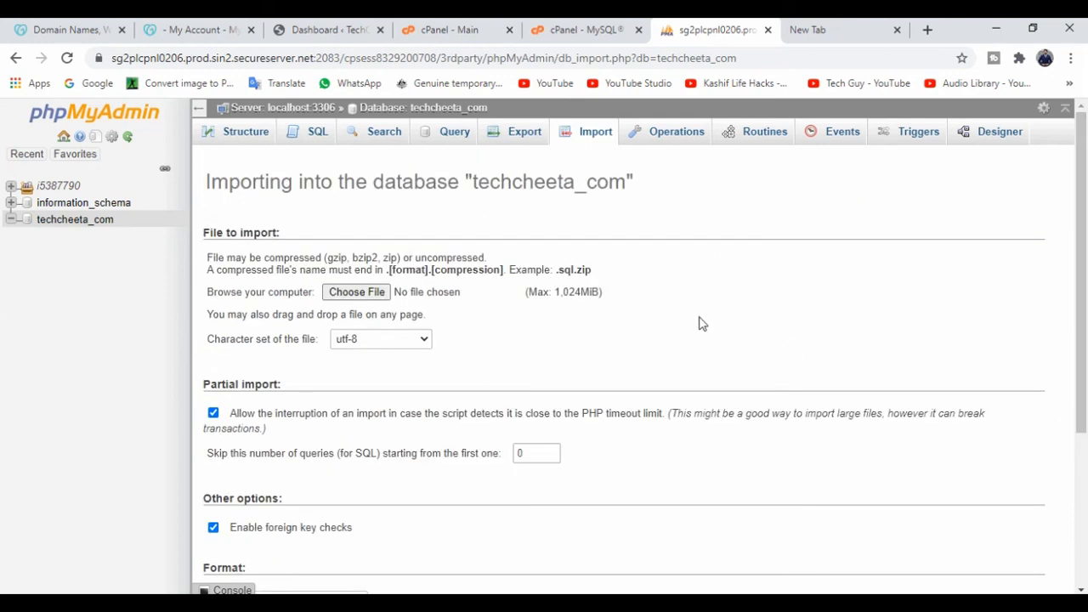